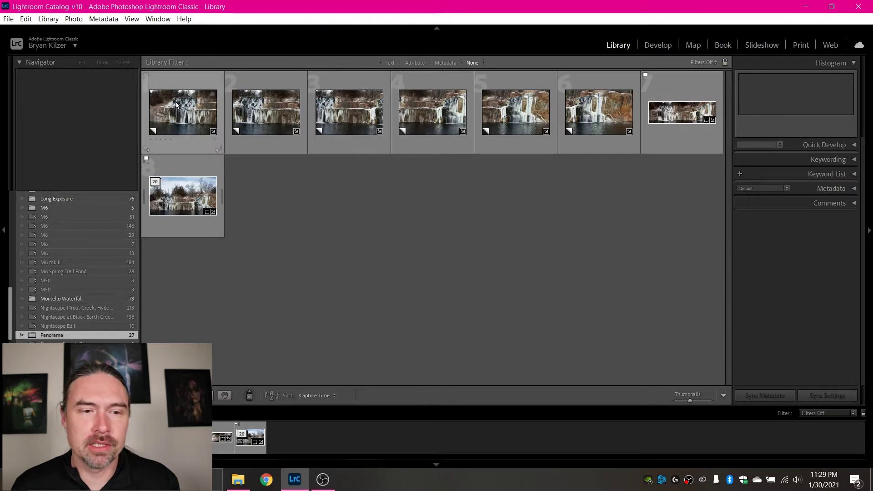
Step: Select waterfall thumbnails 1 through 6 together in the Library grid
{"action": "left_click", "coordinate": [203, 102]}
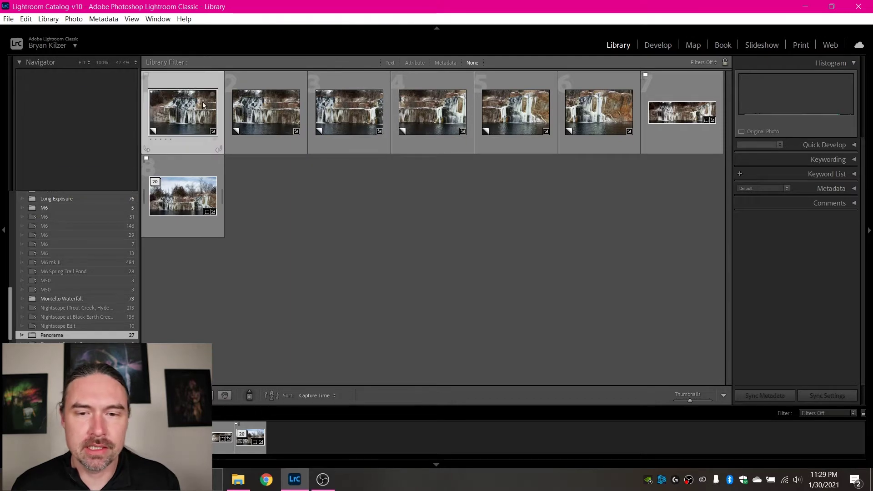
{"action": "left_click", "coordinate": [599, 113], "text": "shift"}
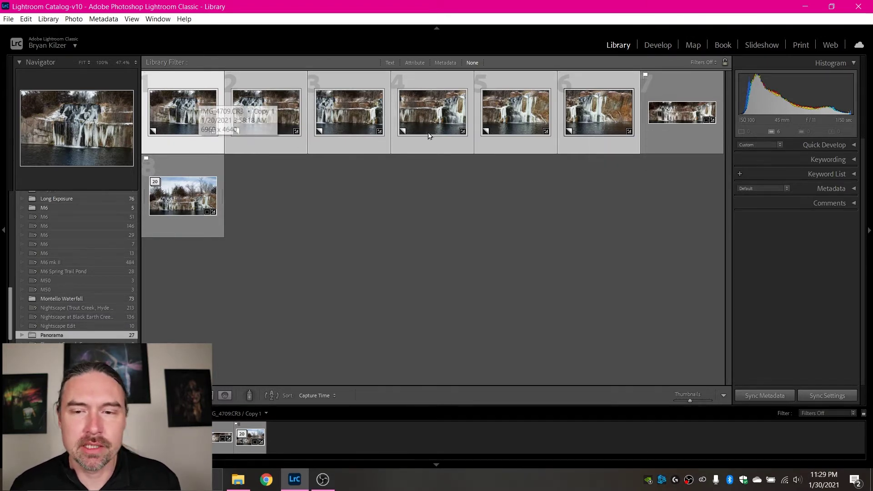
Step: Start a Photo Merge > Panorama of the six selected shots
{"action": "right_click", "coordinate": [183, 108]}
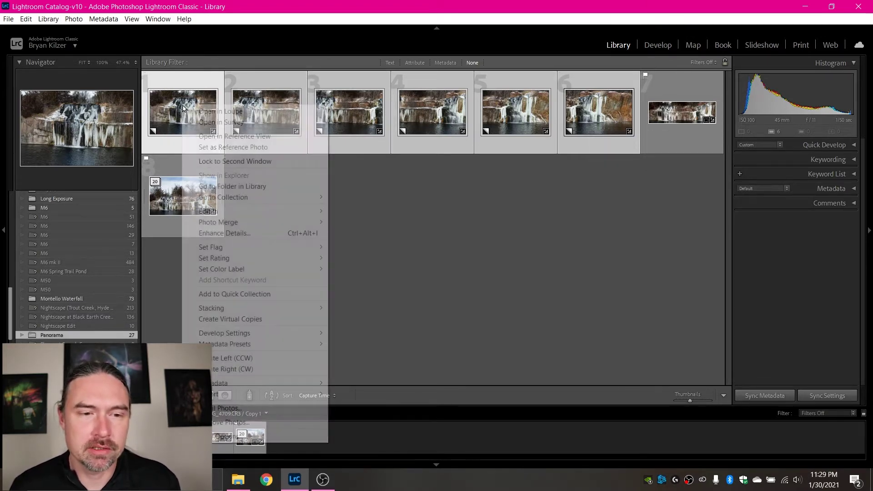
{"action": "mouse_move", "coordinate": [250, 215]}
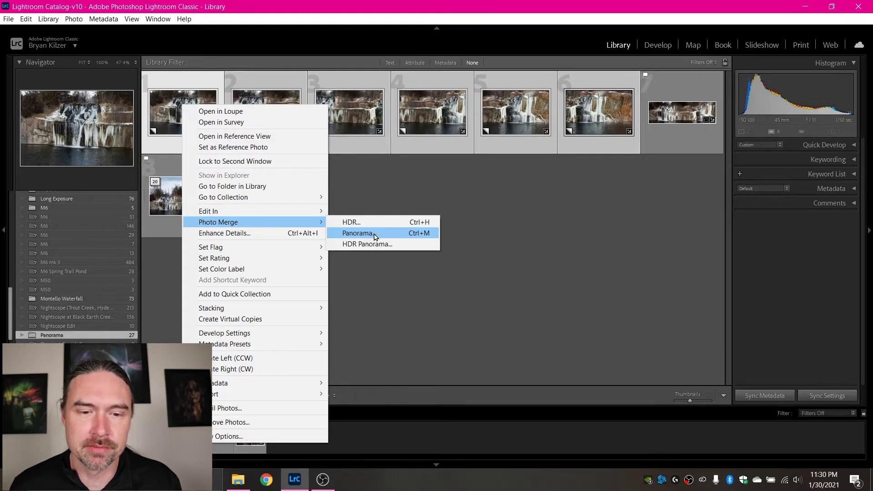
{"action": "left_click", "coordinate": [375, 237]}
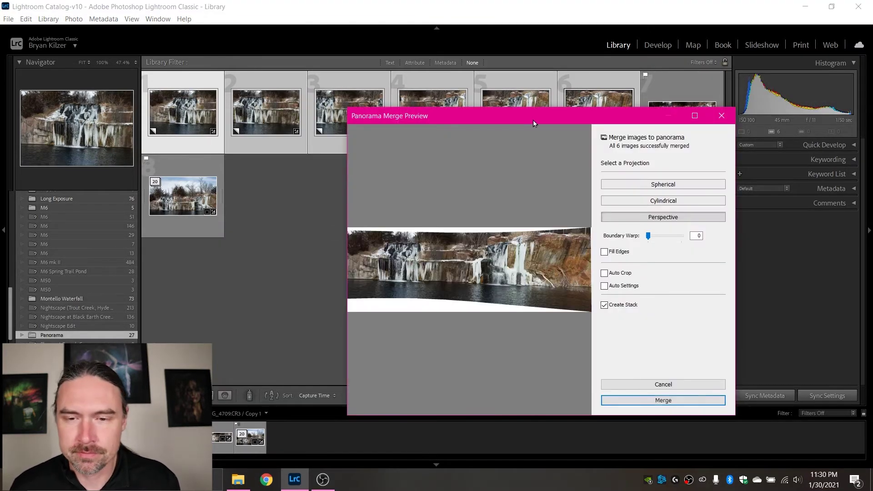
Step: Compare Spherical and Cylindrical projections in the merge preview, then return to Perspective
{"action": "left_click_drag", "start_coordinate": [527, 114], "coordinate": [518, 60]}
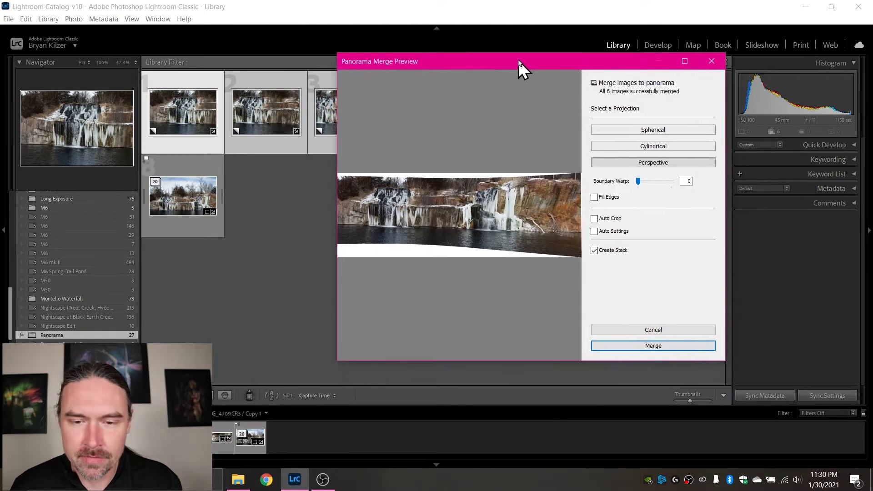
{"action": "left_click", "coordinate": [682, 132]}
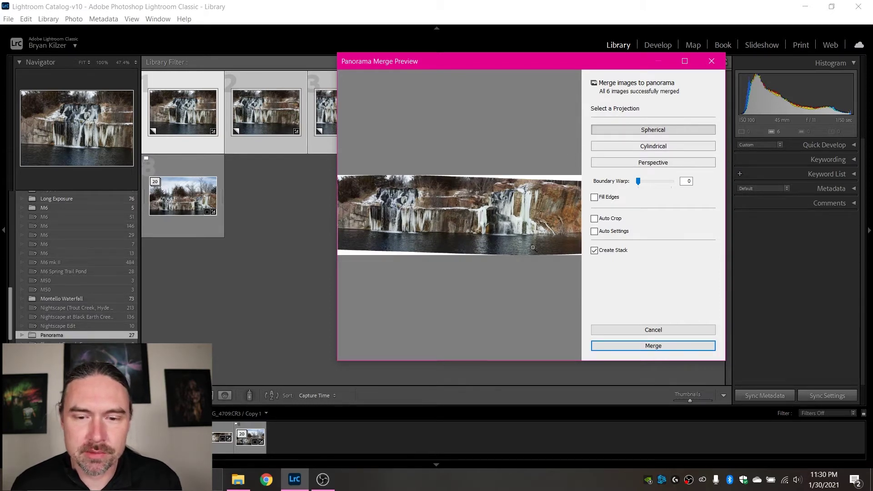
{"action": "left_click", "coordinate": [656, 146]}
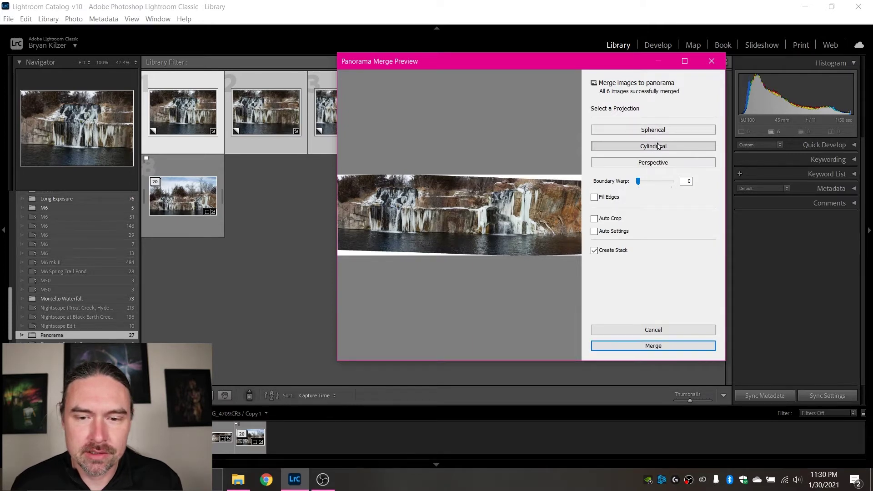
{"action": "left_click", "coordinate": [669, 163]}
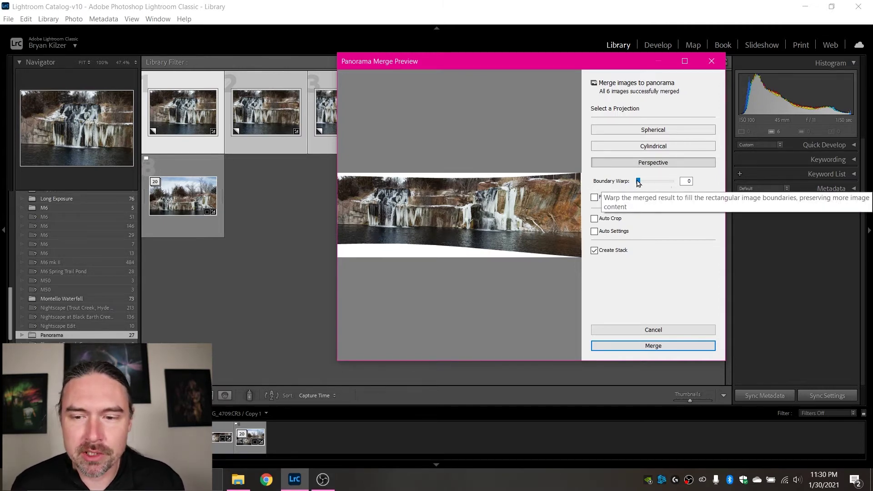
Step: Try Boundary Warp 100 and Fill Edges, inspecting at 100% zoom, then revert both
{"action": "left_click_drag", "start_coordinate": [638, 182], "coordinate": [681, 183]}
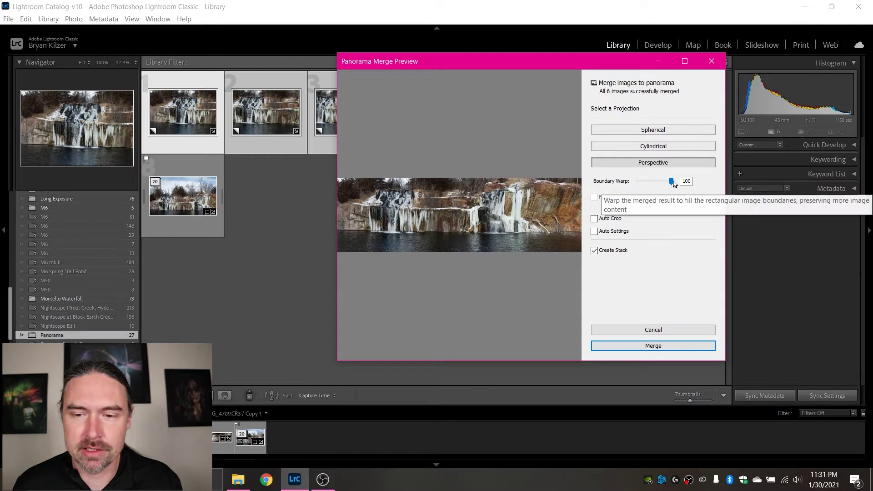
{"action": "left_click_drag", "start_coordinate": [672, 181], "coordinate": [591, 184]}
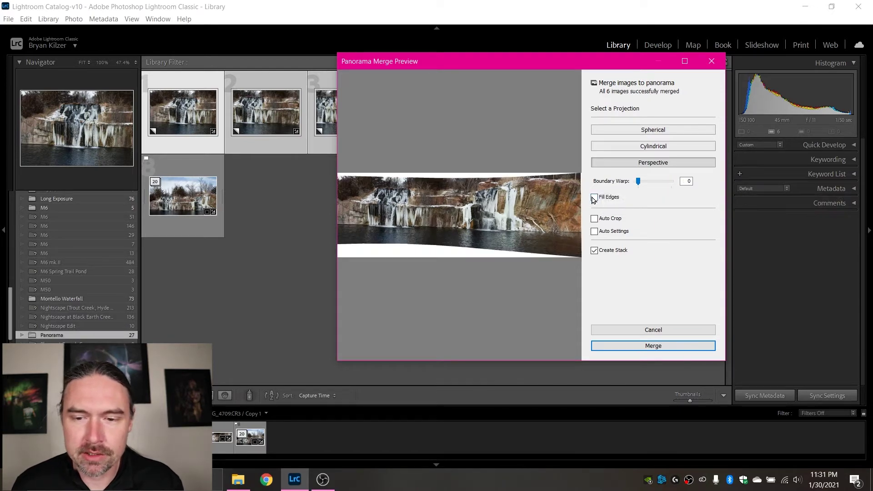
{"action": "left_click", "coordinate": [594, 198]}
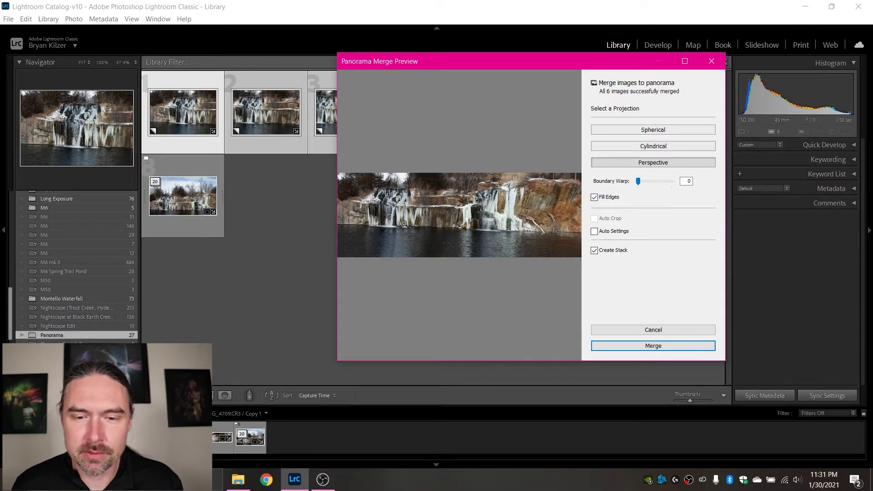
{"action": "left_click", "coordinate": [455, 185]}
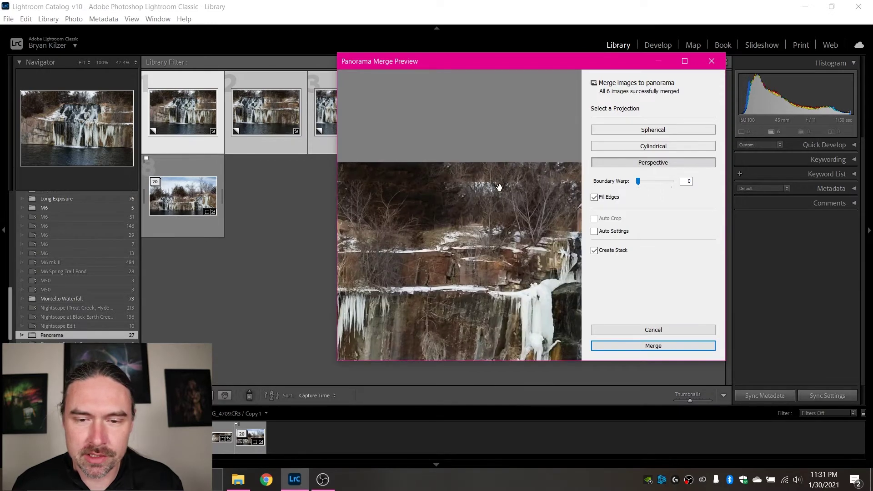
{"action": "left_click_drag", "start_coordinate": [496, 181], "coordinate": [433, 234]}
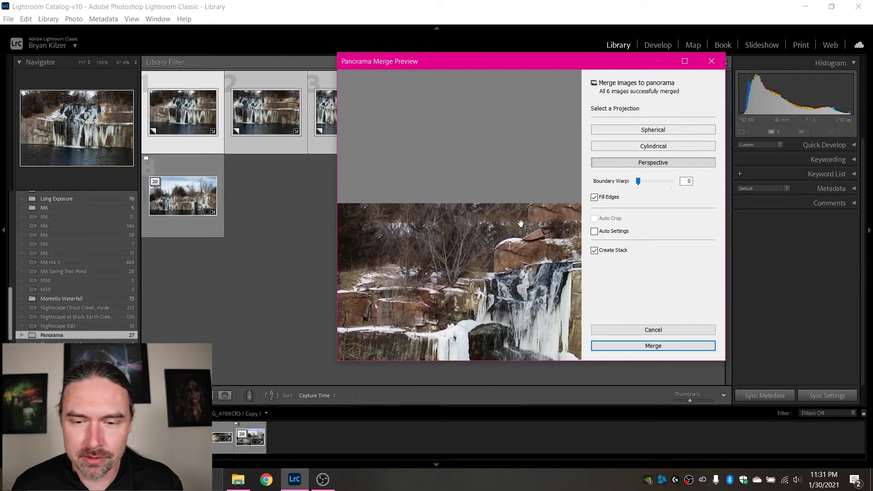
{"action": "left_click", "coordinate": [595, 199]}
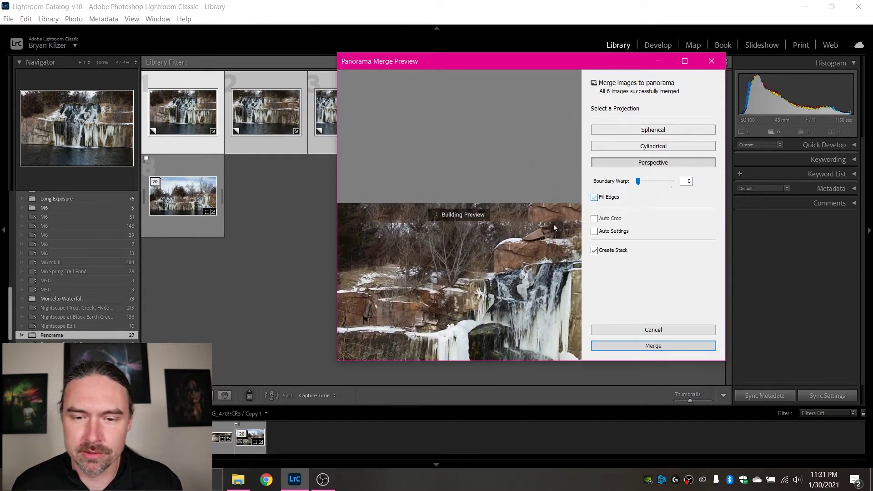
{"action": "left_click", "coordinate": [494, 231]}
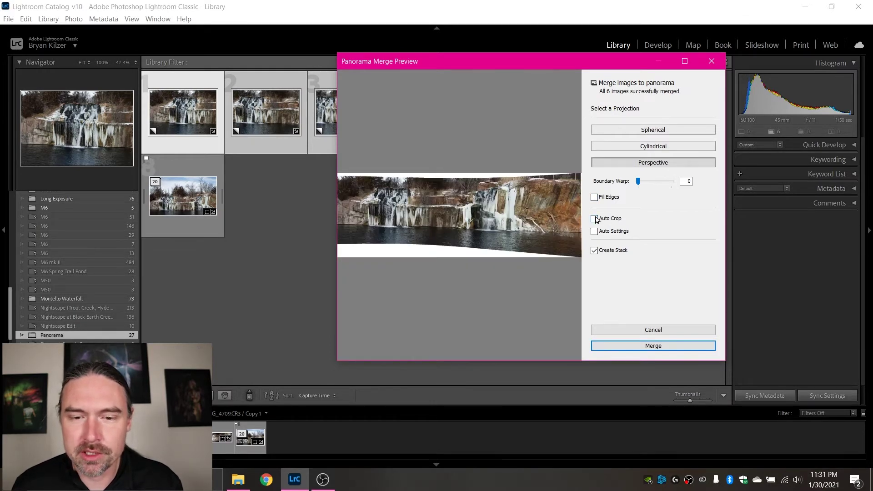
Step: Test Auto Crop and Auto Tone, turn them off, set Boundary Warp 100, and merge
{"action": "left_click", "coordinate": [595, 218]}
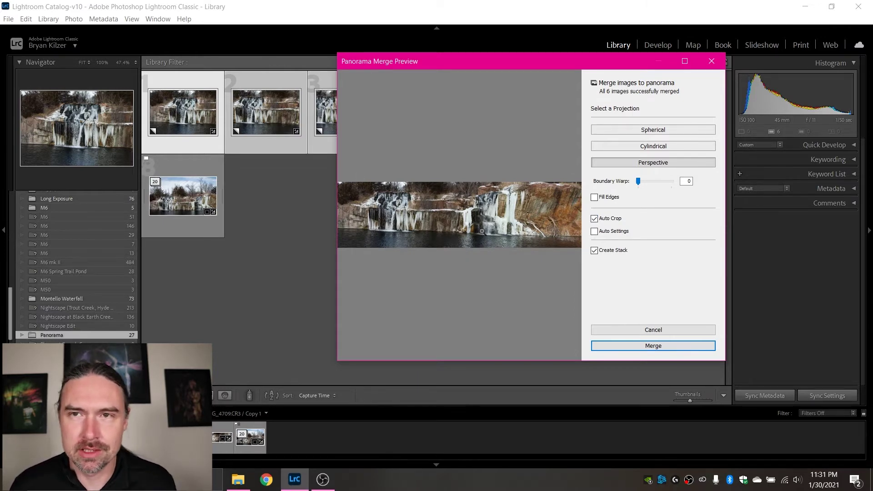
{"action": "left_click", "coordinate": [594, 231]}
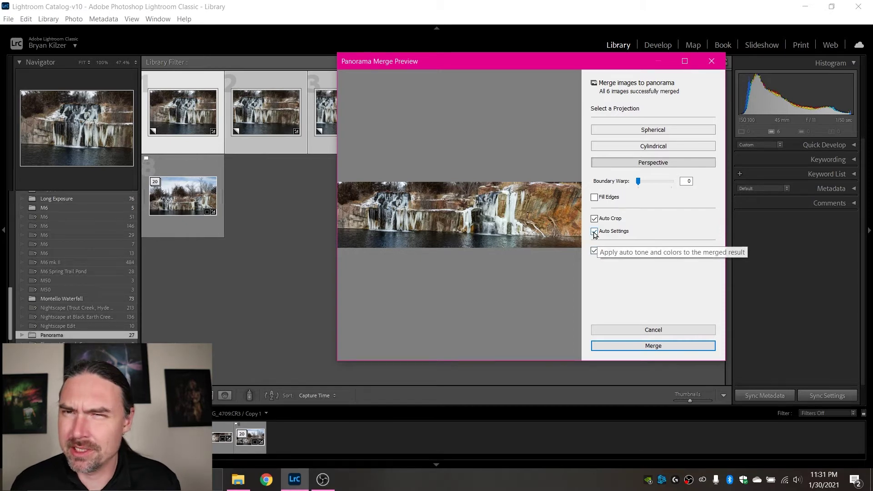
{"action": "left_click", "coordinate": [595, 232]}
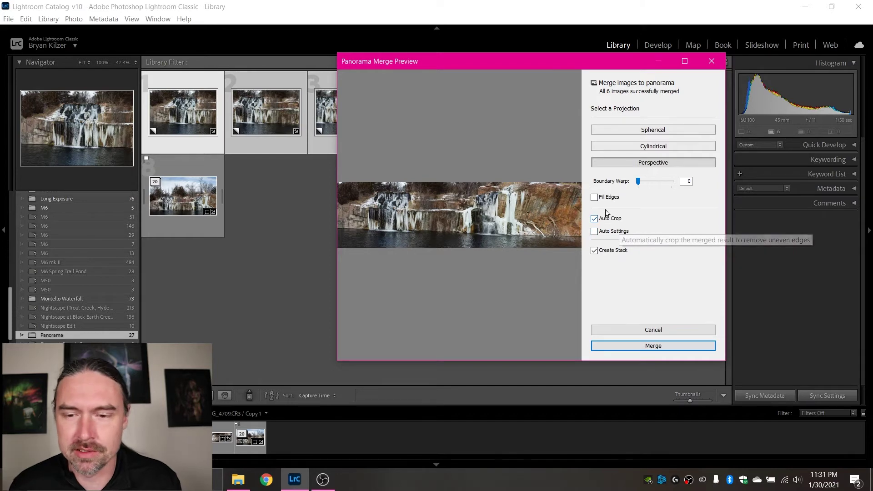
{"action": "left_click", "coordinate": [594, 219]}
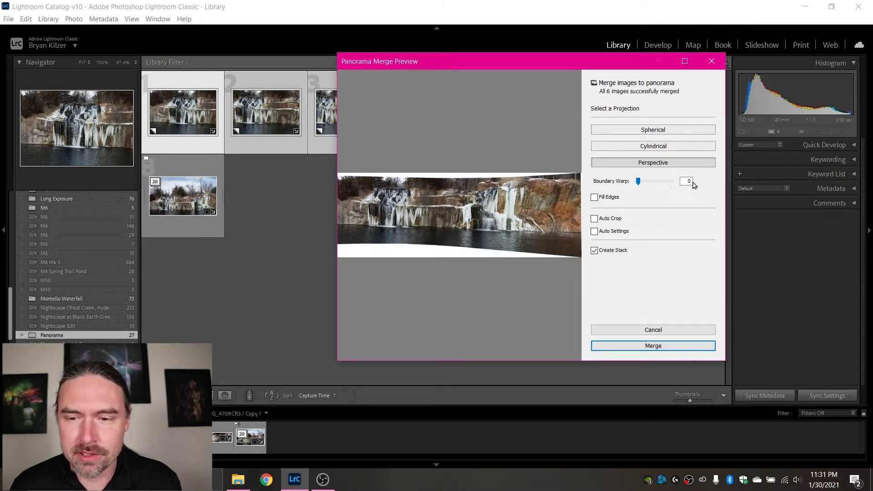
{"action": "left_click_drag", "start_coordinate": [639, 183], "coordinate": [671, 182]}
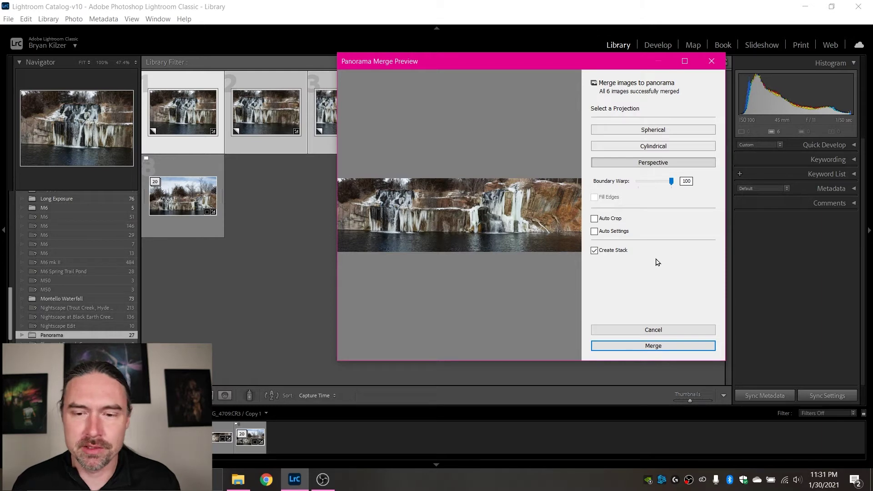
{"action": "left_click", "coordinate": [630, 349]}
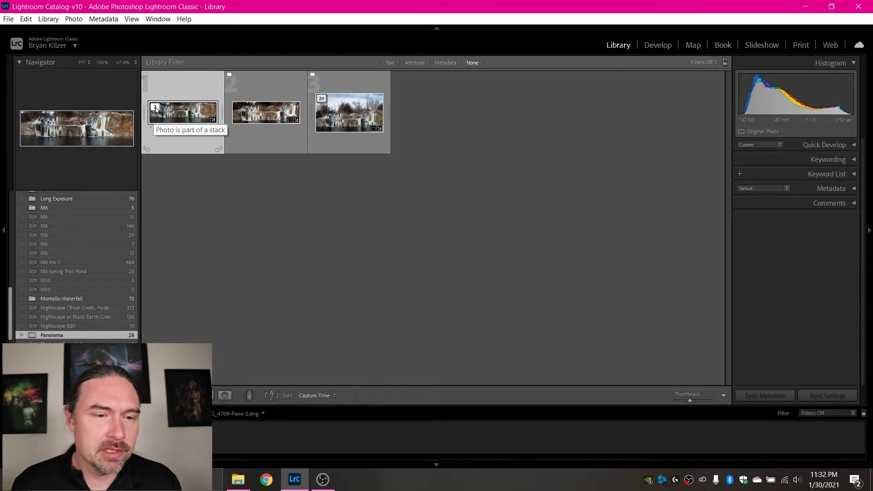
Step: Expand the new seven-photo panorama stack and switch the panorama into Develop
{"action": "left_click", "coordinate": [156, 109]}
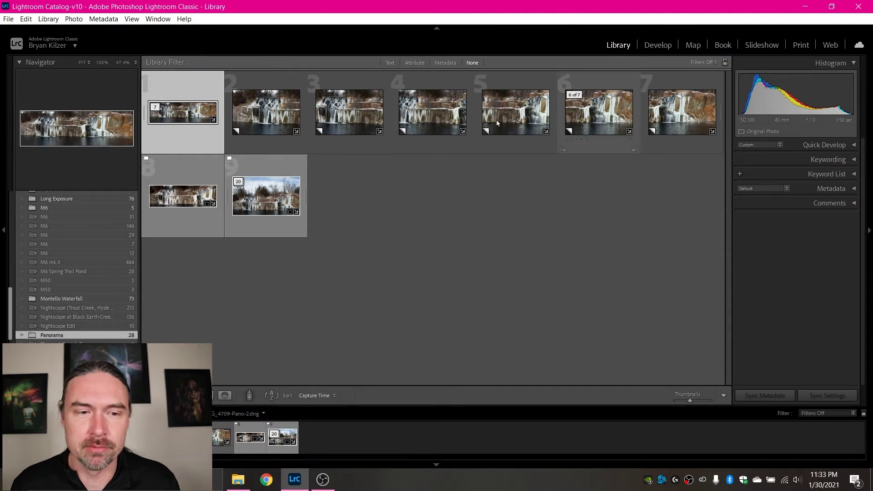
{"action": "key", "text": "d"}
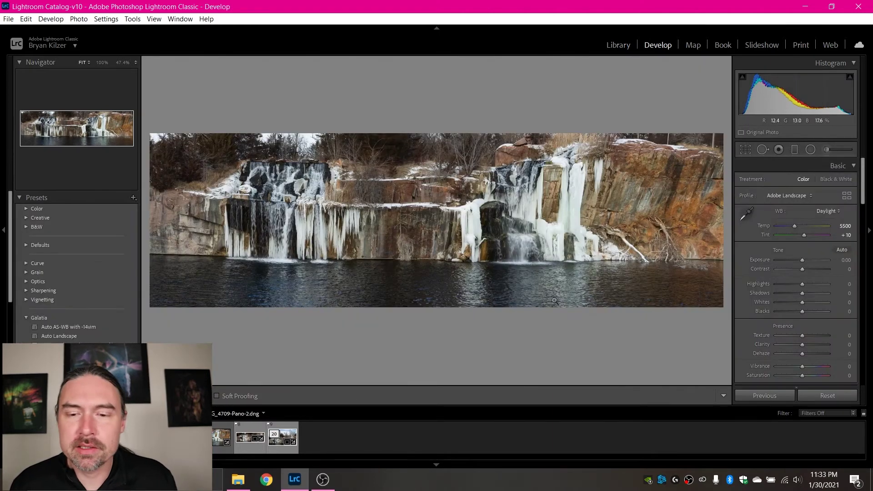
Step: Straighten the panorama to a -0.90° angle with Crop Overlay and apply the crop
{"action": "left_click", "coordinate": [742, 150]}
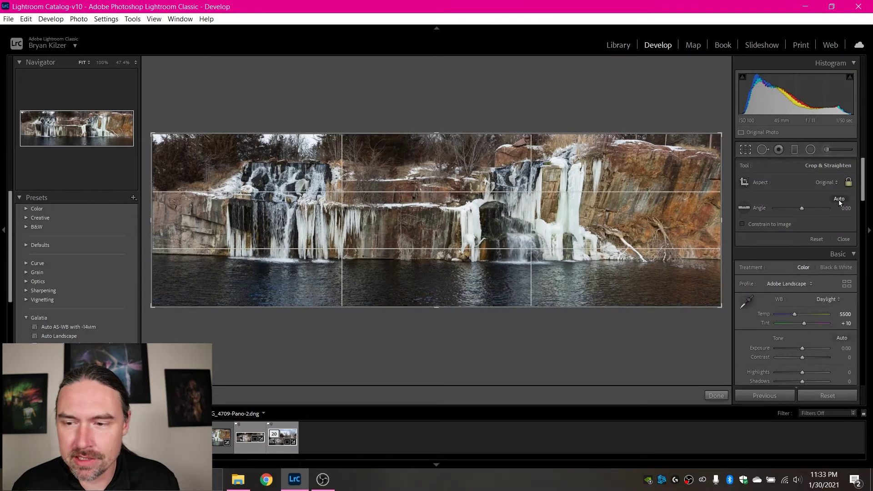
{"action": "left_click", "coordinate": [848, 208]}
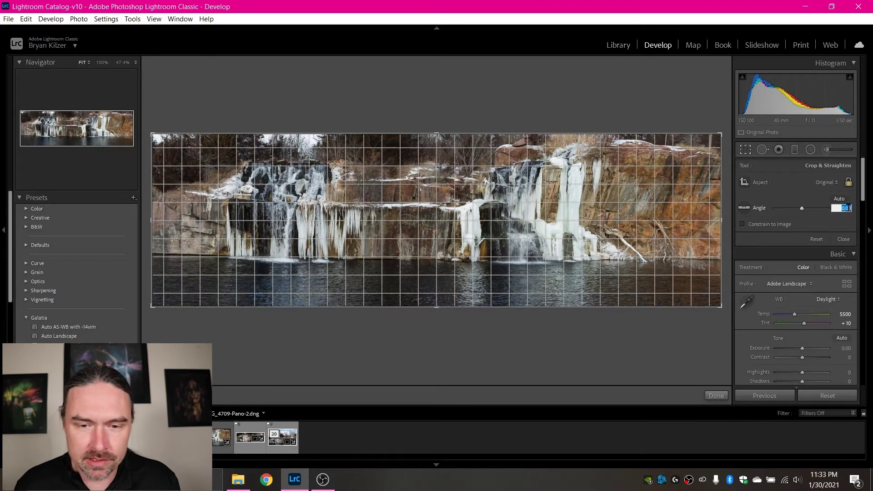
{"action": "key", "text": "Down"}
{"action": "key", "text": "Down"}
{"action": "key", "text": "Down"}
{"action": "key", "text": "Down"}
{"action": "key", "text": "Down"}
{"action": "key", "text": "Down"}
{"action": "key", "text": "Down"}
{"action": "key", "text": "Down"}
{"action": "key", "text": "Down"}
{"action": "key", "text": "Down"}
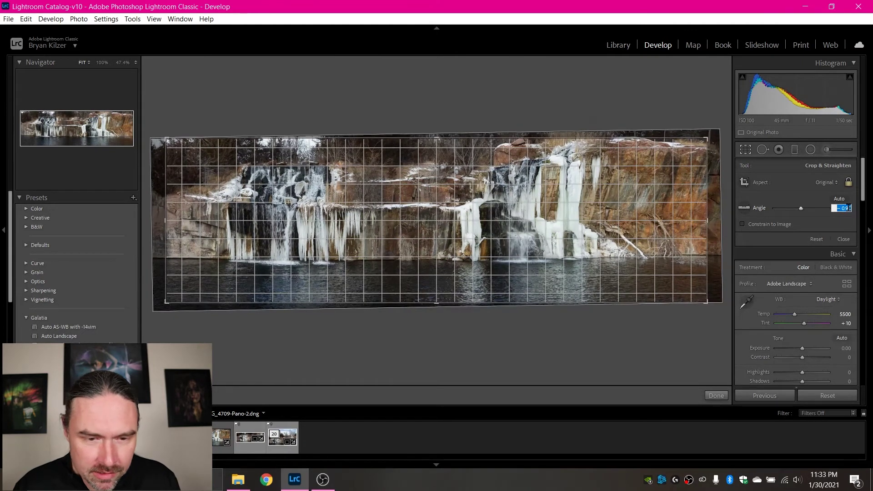
{"action": "key", "text": "Down"}
{"action": "key", "text": "Down"}
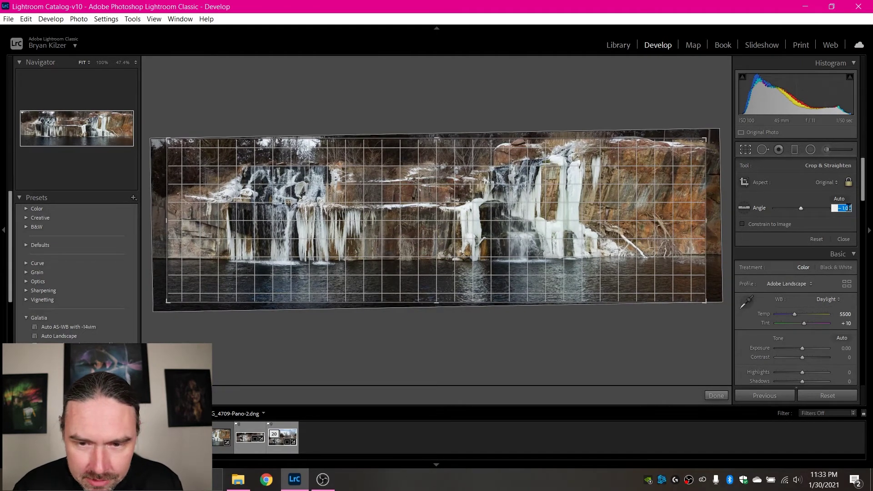
{"action": "key", "text": "Up"}
{"action": "key", "text": "Up"}
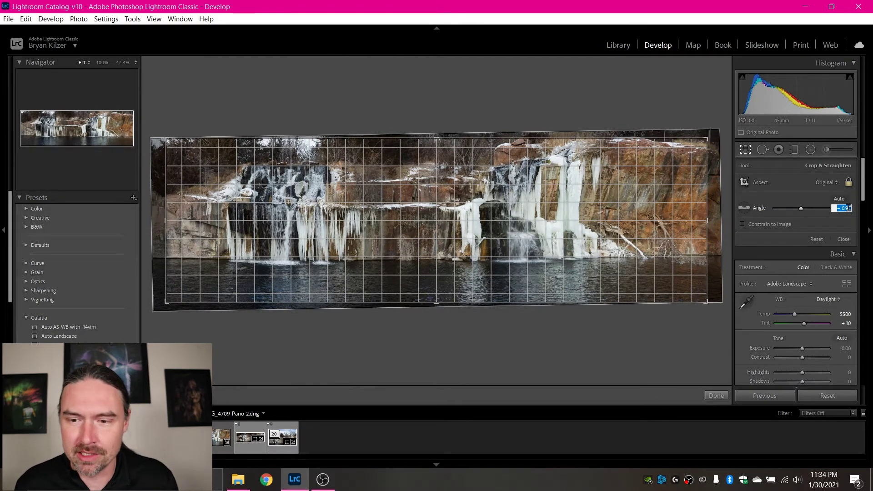
{"action": "key", "text": "Up"}
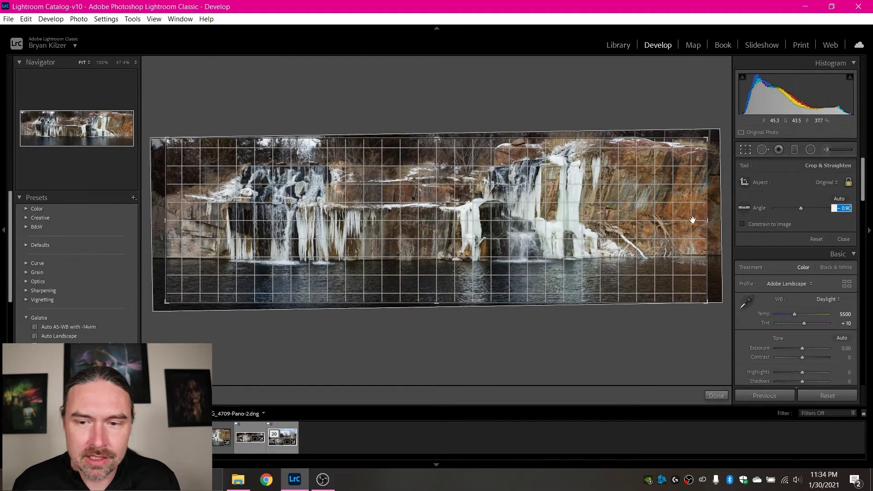
{"action": "left_click", "coordinate": [715, 396]}
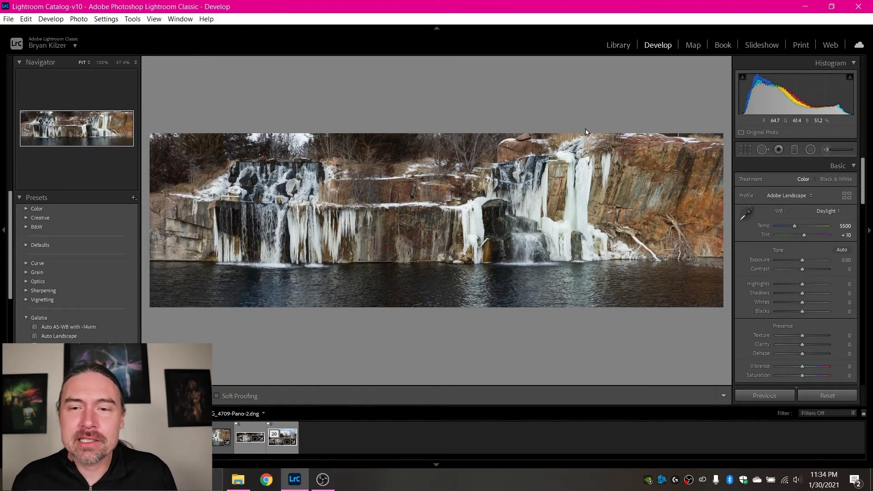
Step: Return to the Library grid and view the earlier IMG_4709-Pano.dng full size
{"action": "left_click", "coordinate": [619, 45]}
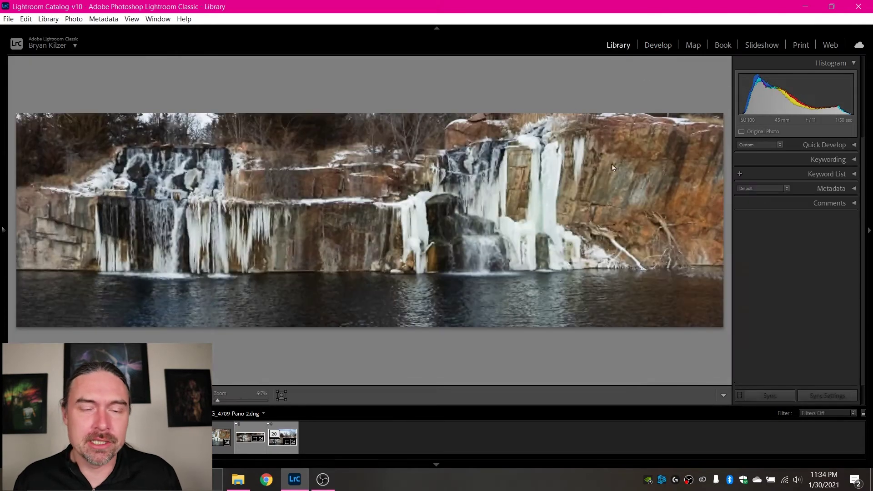
{"action": "mouse_move", "coordinate": [1, 241]}
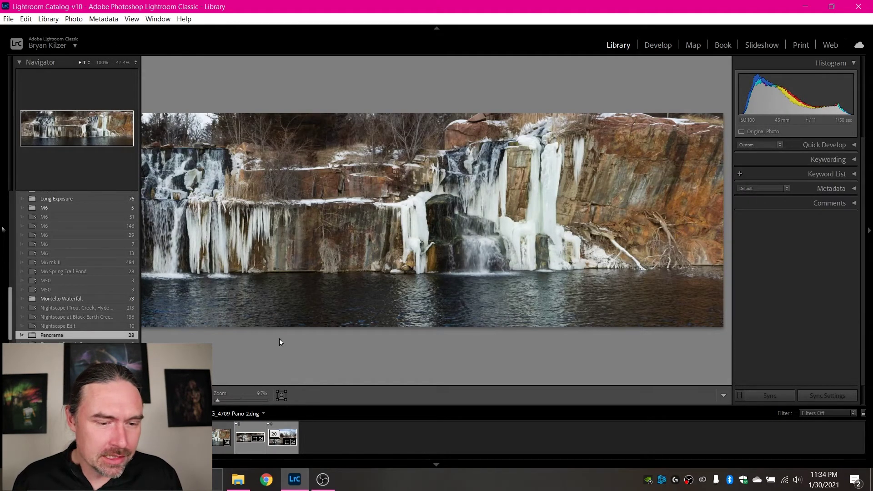
{"action": "key", "text": "g"}
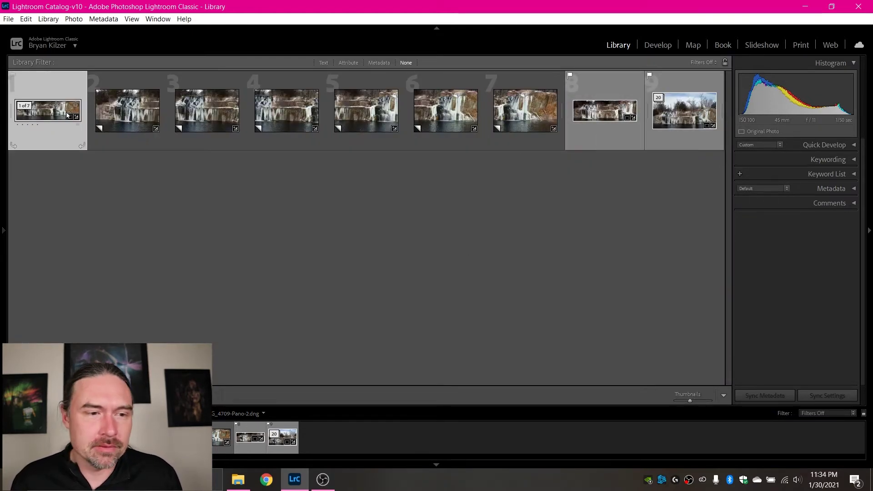
{"action": "left_click", "coordinate": [598, 113]}
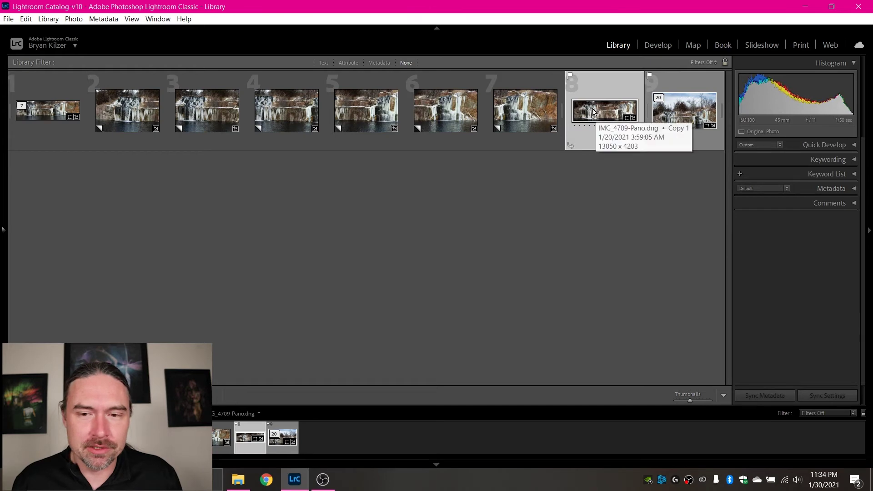
{"action": "key", "text": "e"}
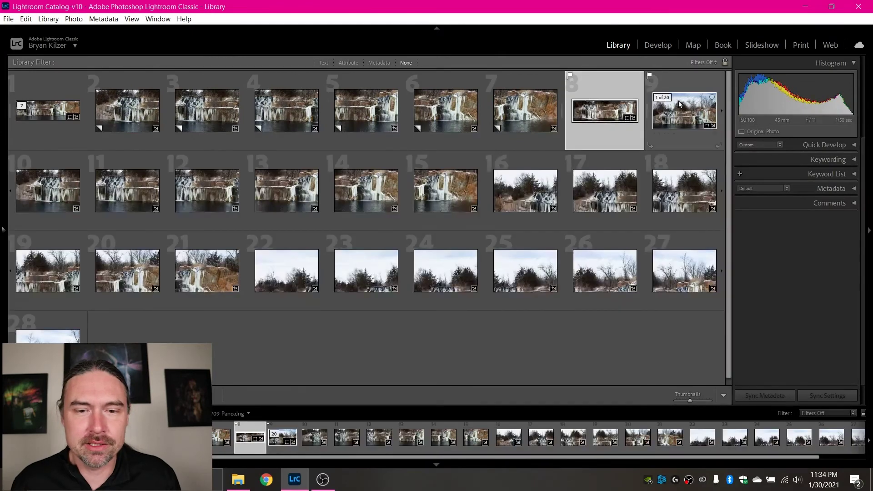
Step: Collapse the new panorama stack into one thumbnail and select the following waterfall photo
{"action": "left_click", "coordinate": [24, 105], "text": "ctrl"}
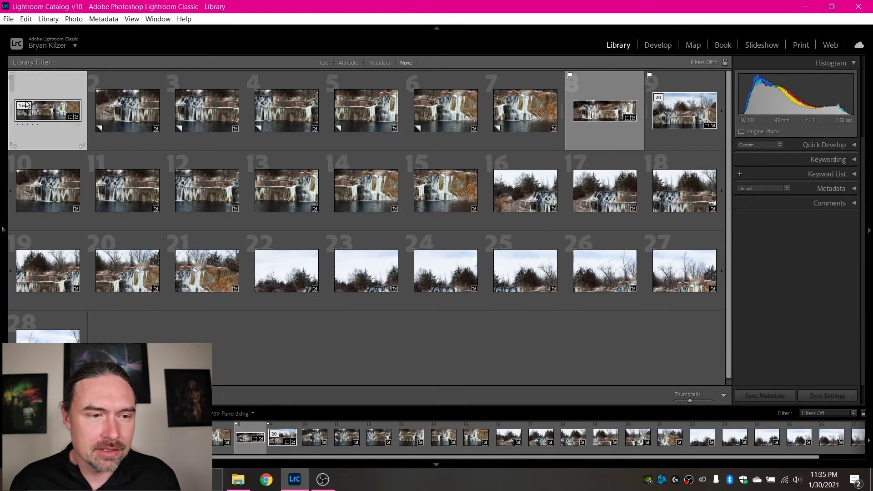
{"action": "left_click", "coordinate": [23, 110]}
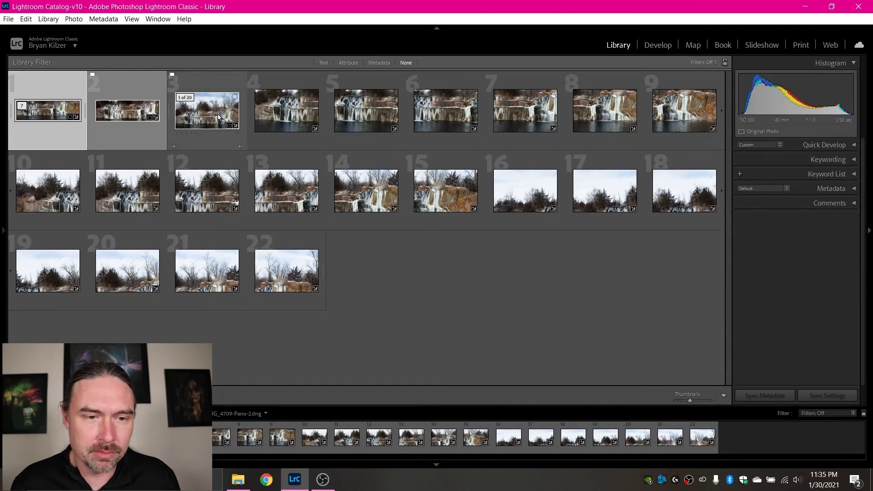
{"action": "left_click", "coordinate": [298, 109]}
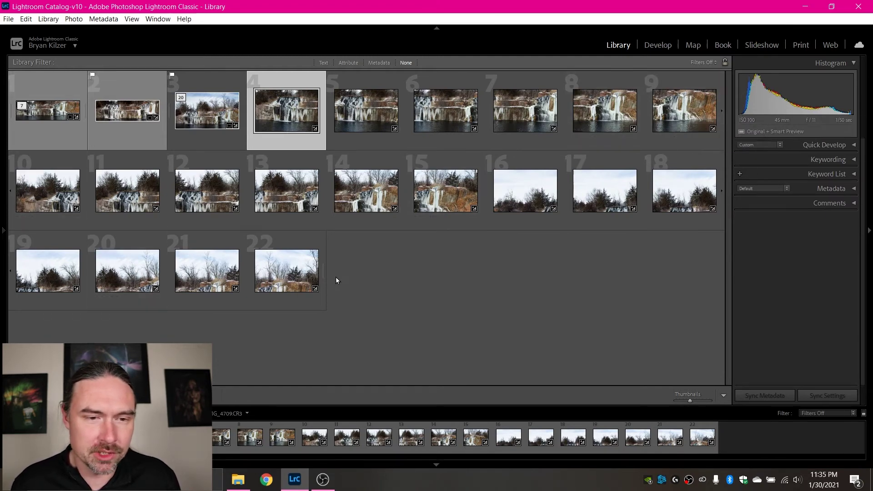
{"action": "double_click", "coordinate": [209, 116]}
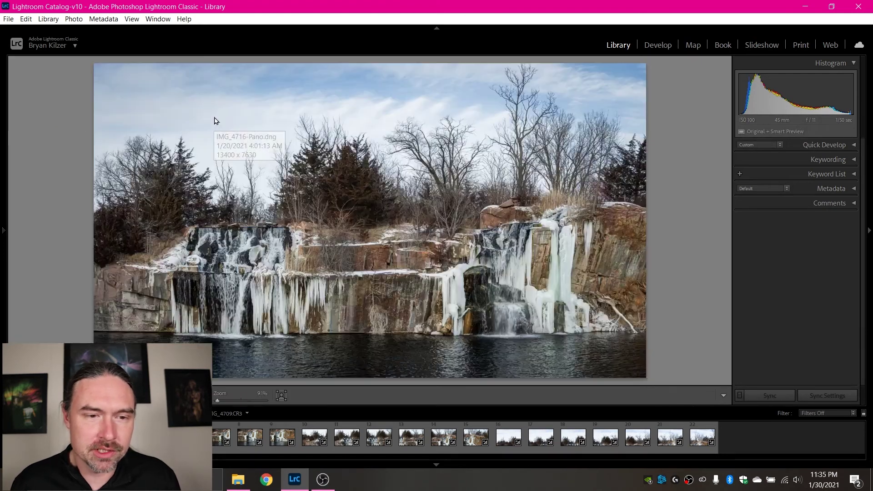